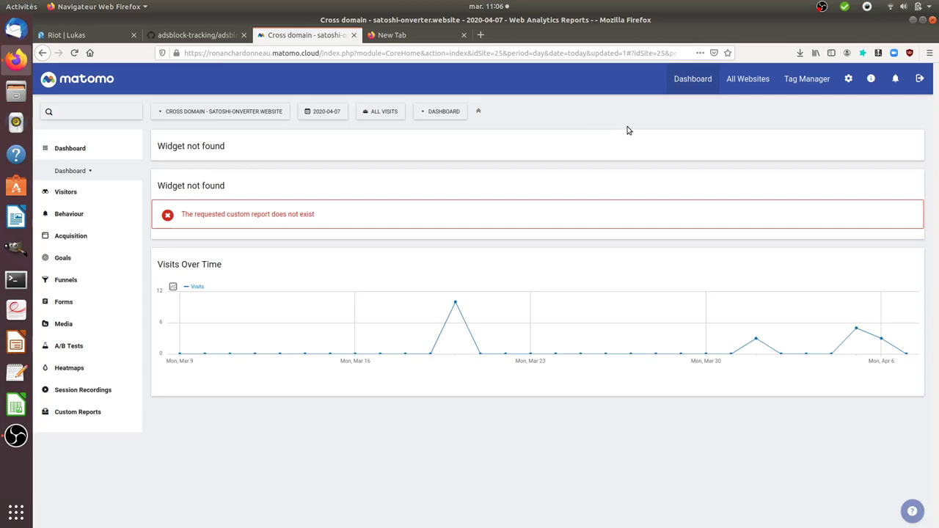
Pause the Safe Eyes break reminders for 30 minutes from the tray icon.
left_click(868, 7)
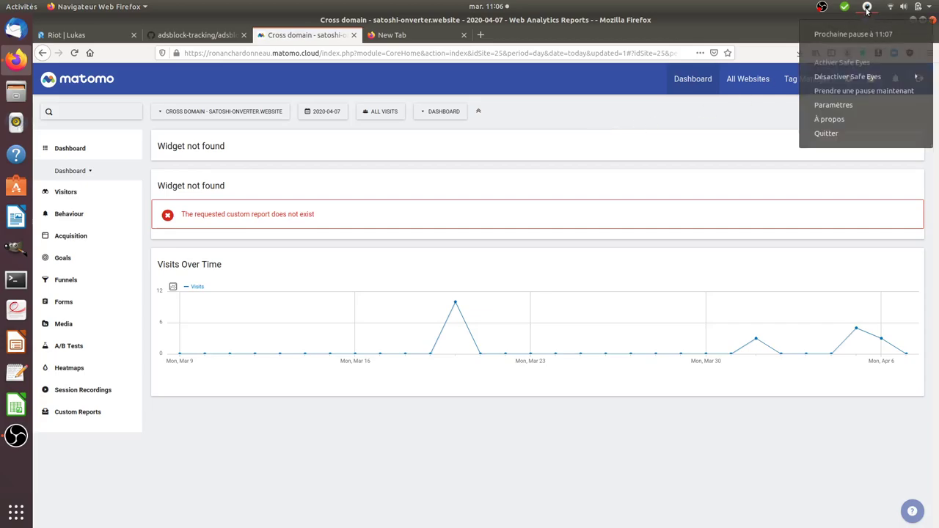
left_click(842, 78)
left_click(844, 92)
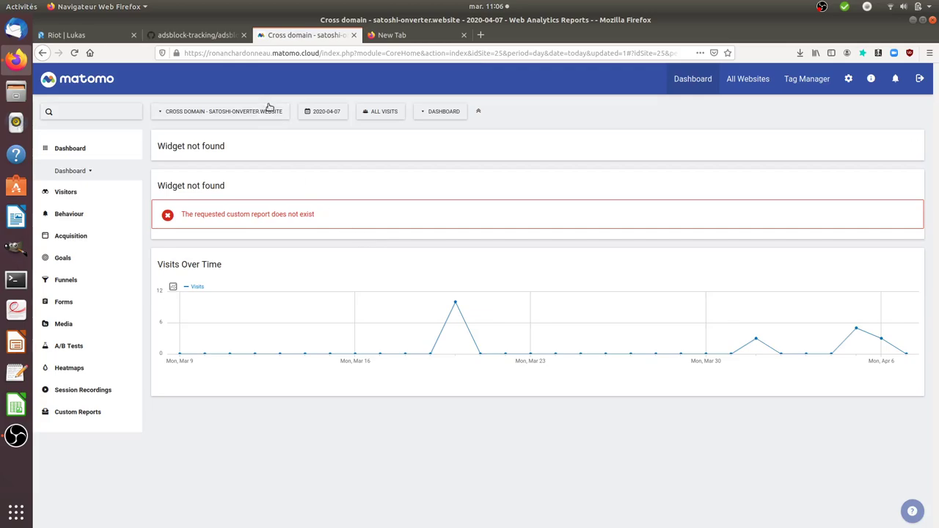
Open adsblock-tracking.js on GitHub and highlight the ga check, adsbygoogle and ga send call.
left_click(224, 35)
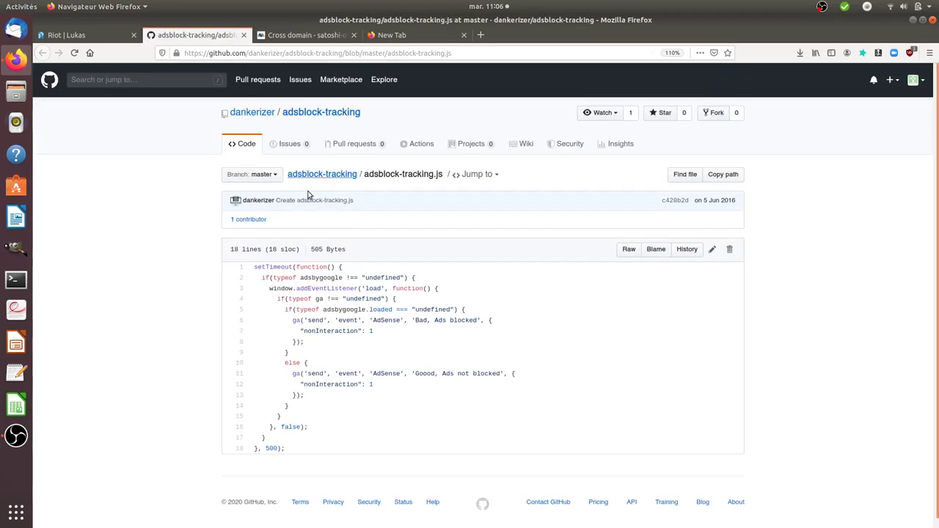
double_click(314, 299)
left_click(323, 309)
left_click_drag(323, 310, 365, 310)
double_click(297, 321)
left_click_drag(311, 321, 499, 323)
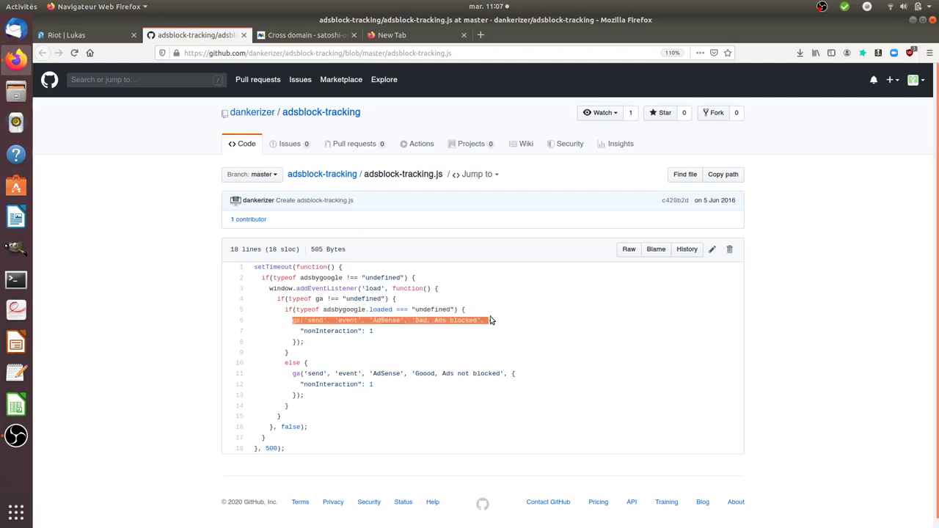
left_click_drag(297, 331, 381, 332)
left_click(260, 365)
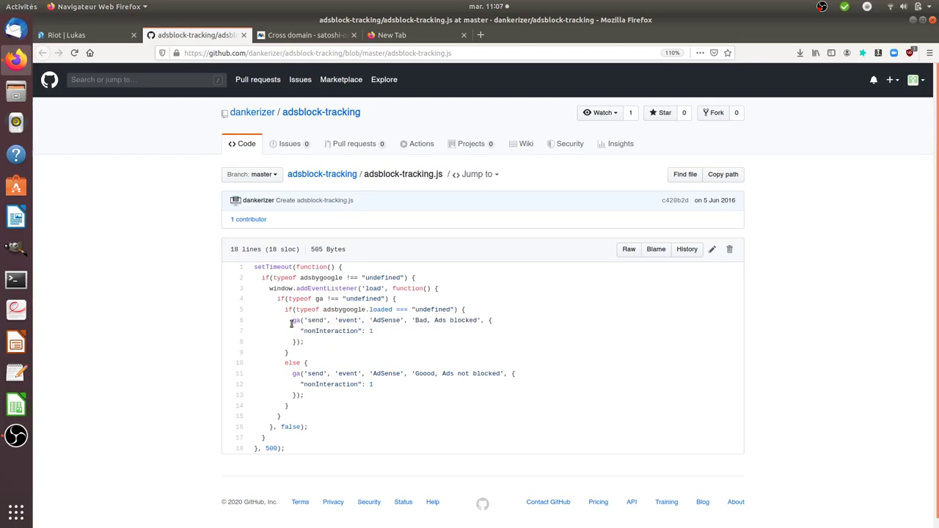
Highlight the whole script, then the blocked (lines 6–7) and not-blocked (lines 11–12) event calls.
left_click_drag(253, 267, 286, 460)
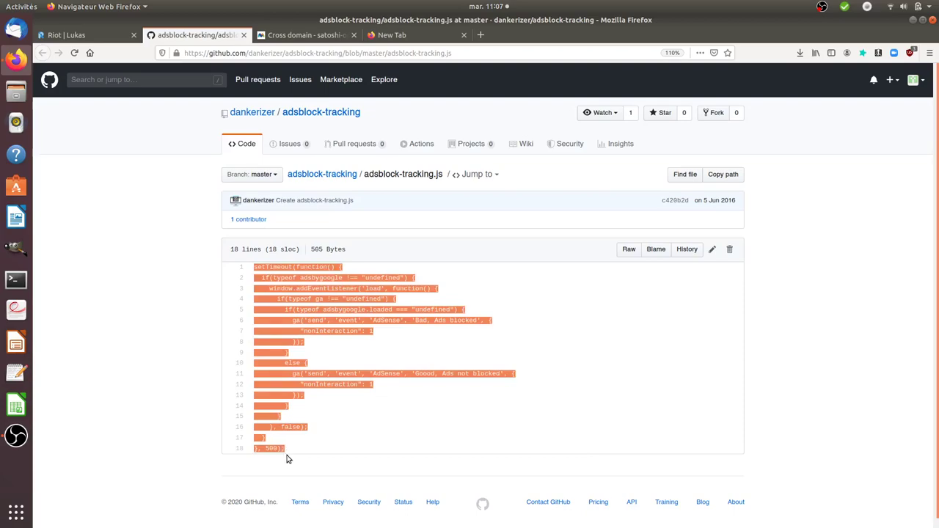
left_click(187, 381)
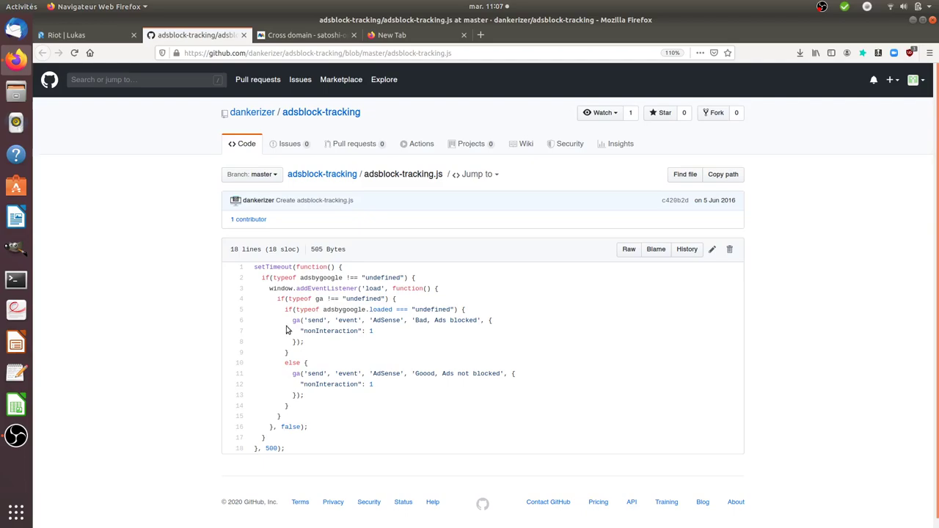
left_click_drag(293, 320, 379, 334)
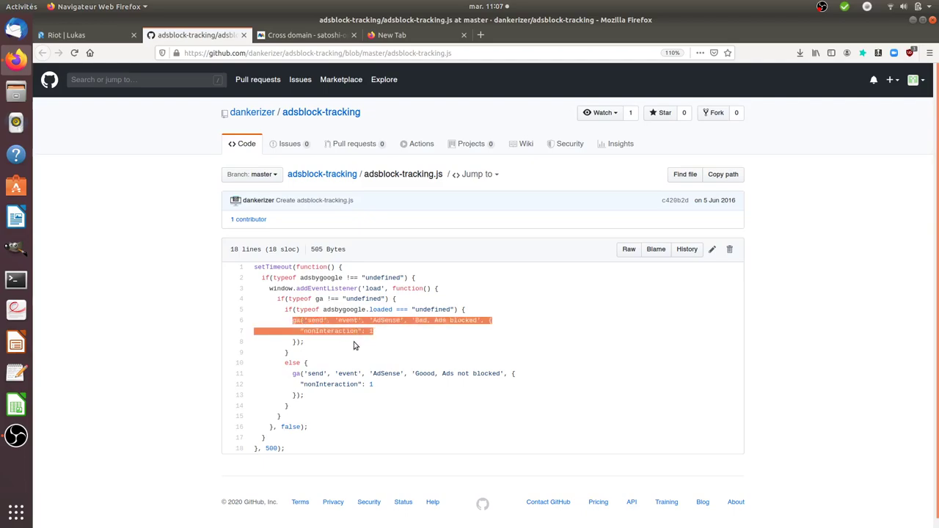
left_click_drag(295, 374, 358, 384)
left_click(357, 384)
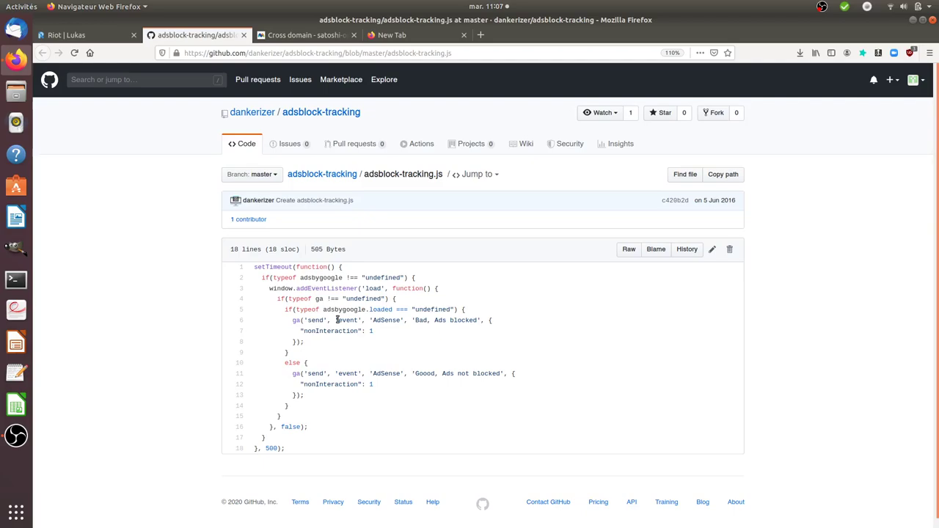
Highlight the event argument, nonInteraction setting and blocked-ads event block on lines 6–8.
left_click_drag(337, 320, 359, 320)
left_click_drag(291, 331, 373, 332)
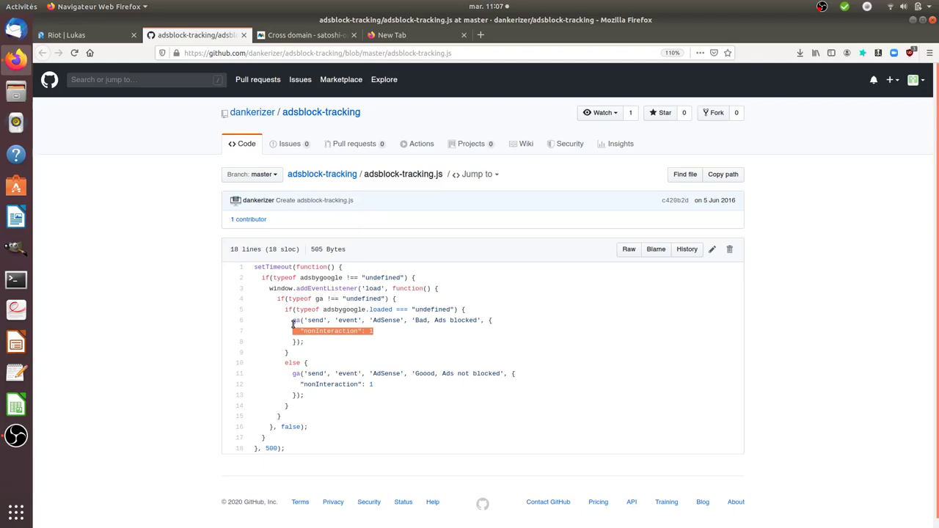
left_click_drag(293, 323, 370, 338)
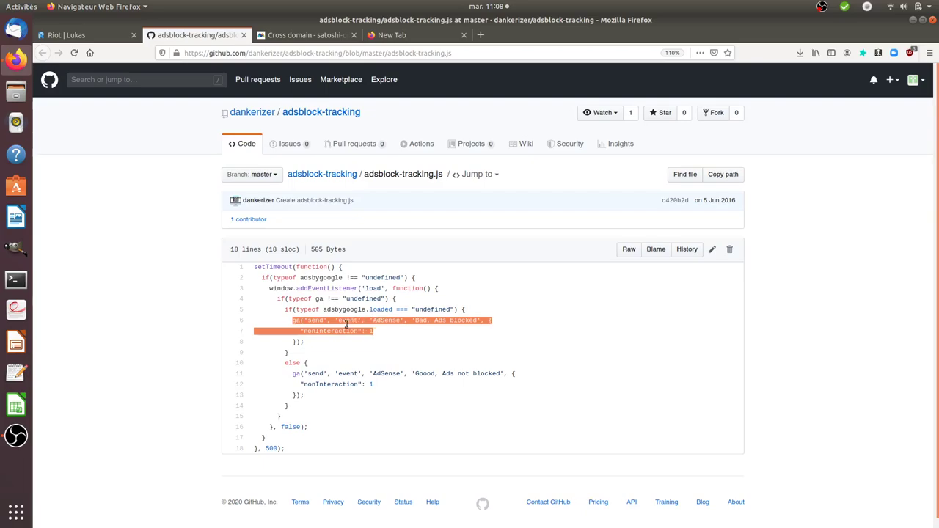
left_click(347, 325)
left_click_drag(292, 320, 374, 333)
left_click(303, 329)
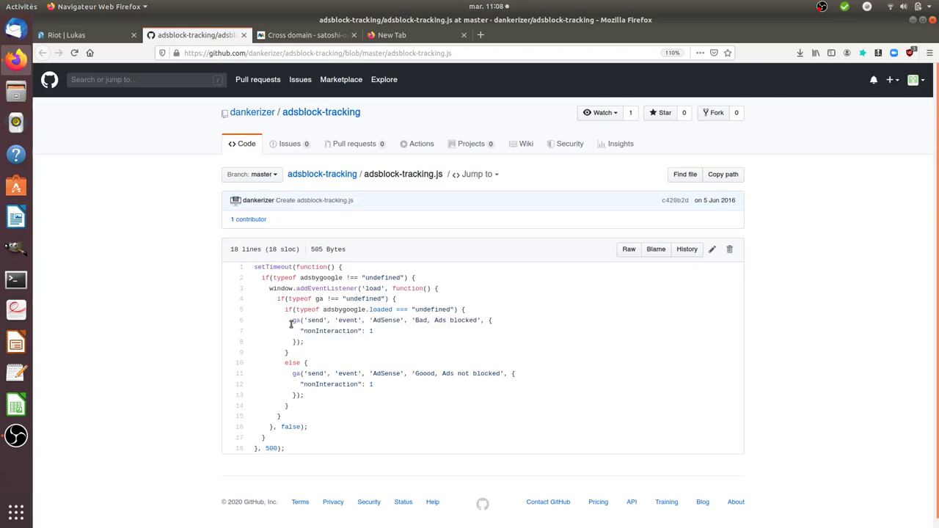
left_click_drag(292, 322, 376, 340)
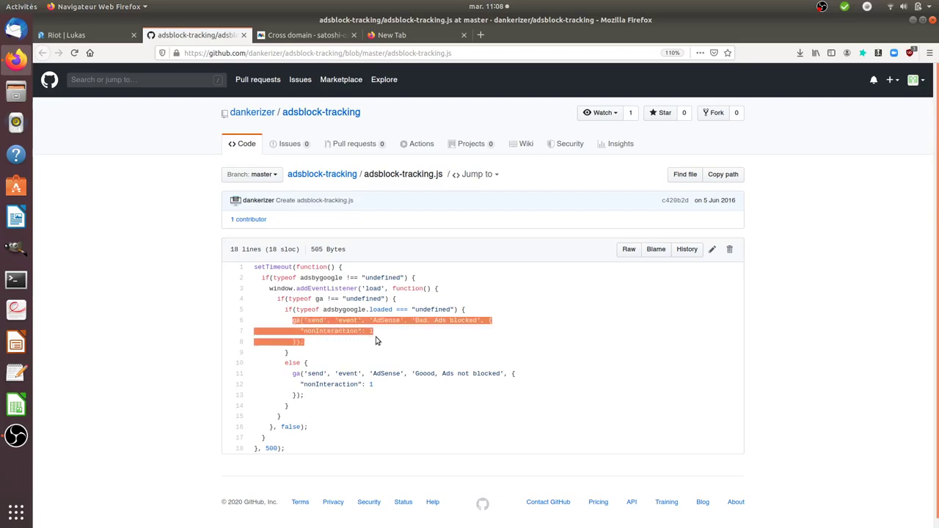
left_click(344, 329)
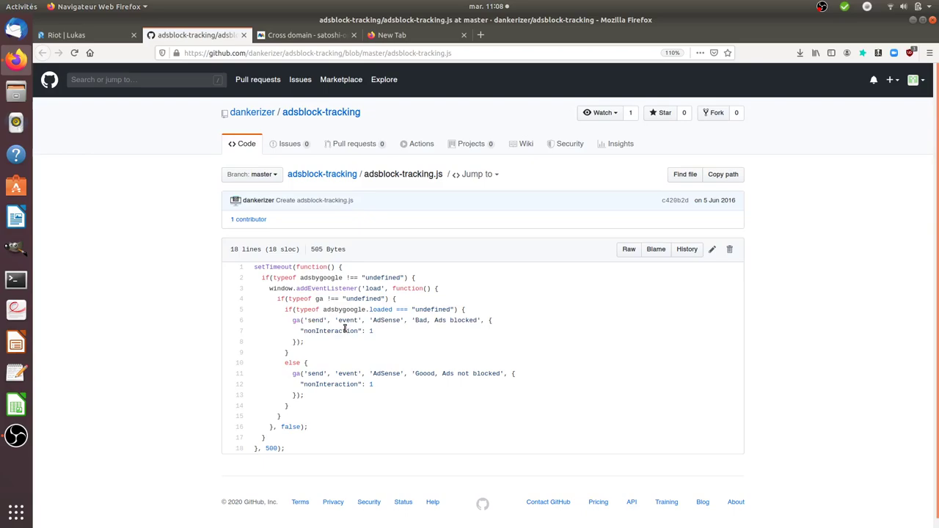
Highlight the ga check, setTimeout wrapper and 500 ms delay, then return to the Matomo dashboard.
double_click(320, 299)
left_click_drag(254, 267, 328, 270)
left_click_drag(265, 448, 289, 450)
left_click(312, 36)
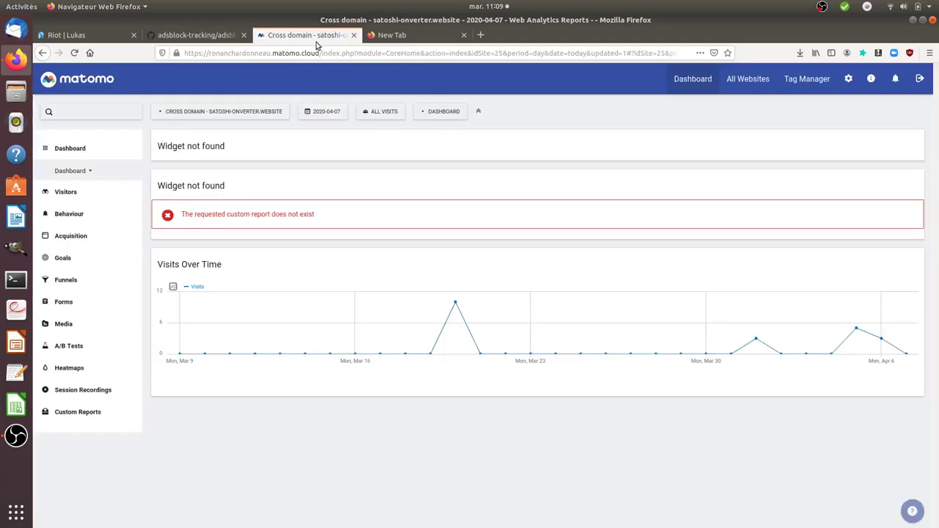
Open the AdBlocker counter tag from Tag Manager's tag list and view its Custom HTML script.
left_click(808, 87)
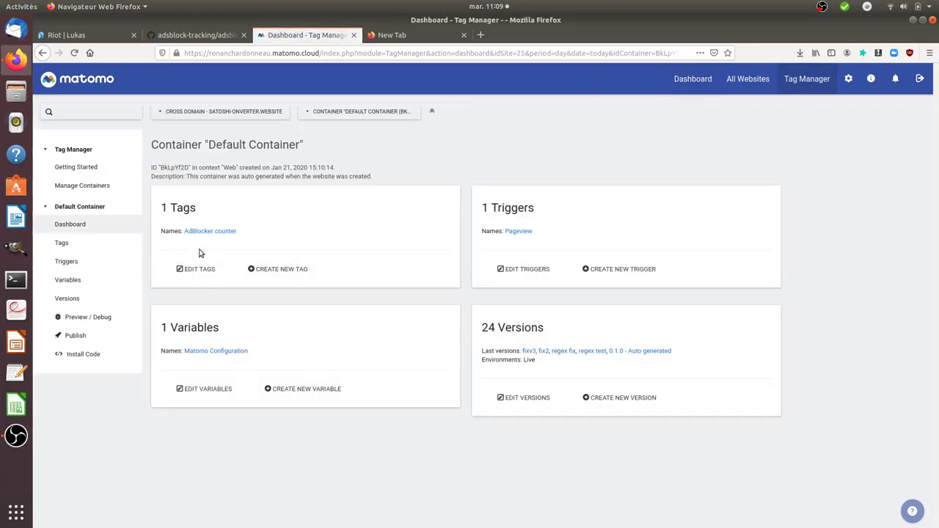
left_click(196, 270)
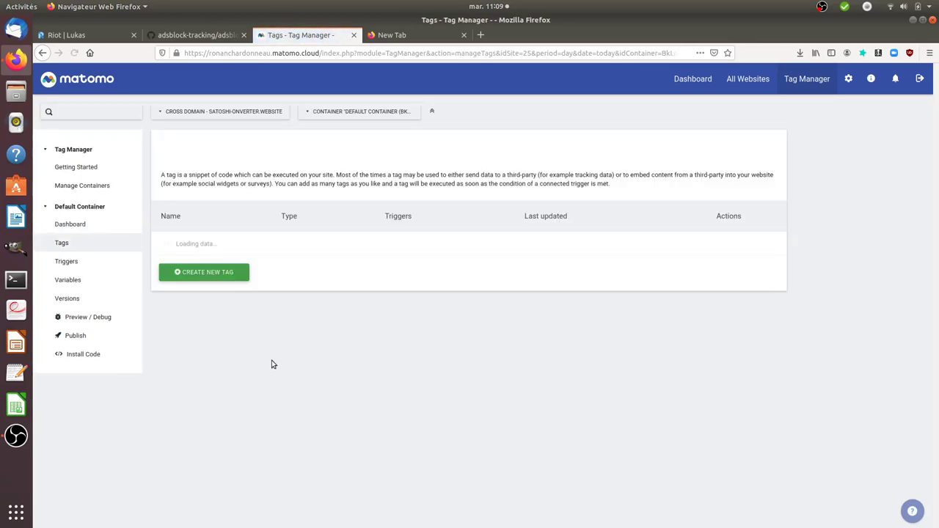
left_click(727, 251)
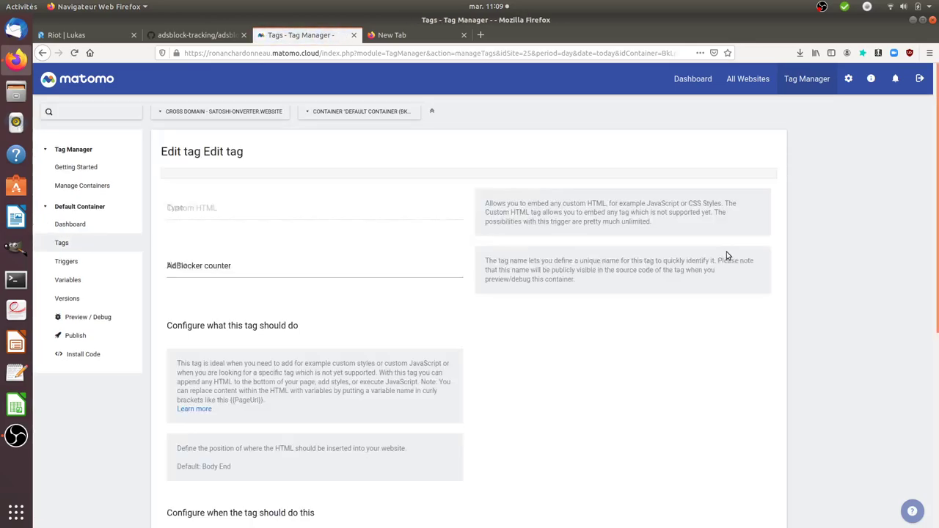
scroll(289, 336, "down", 2)
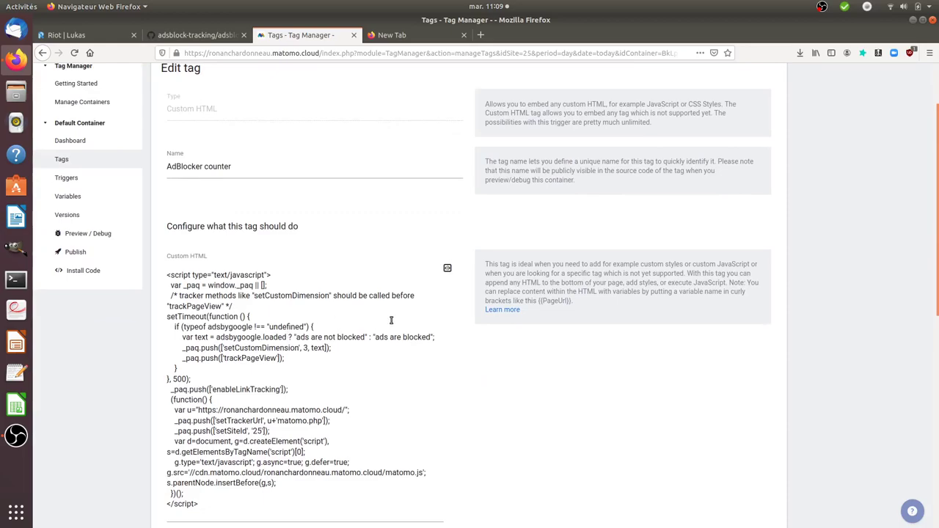
scroll(391, 320, "up", 2)
Open Administration in a new tab and go to Custom Dimensions, where visit dimension 3 is AdSense.
right_click(849, 78)
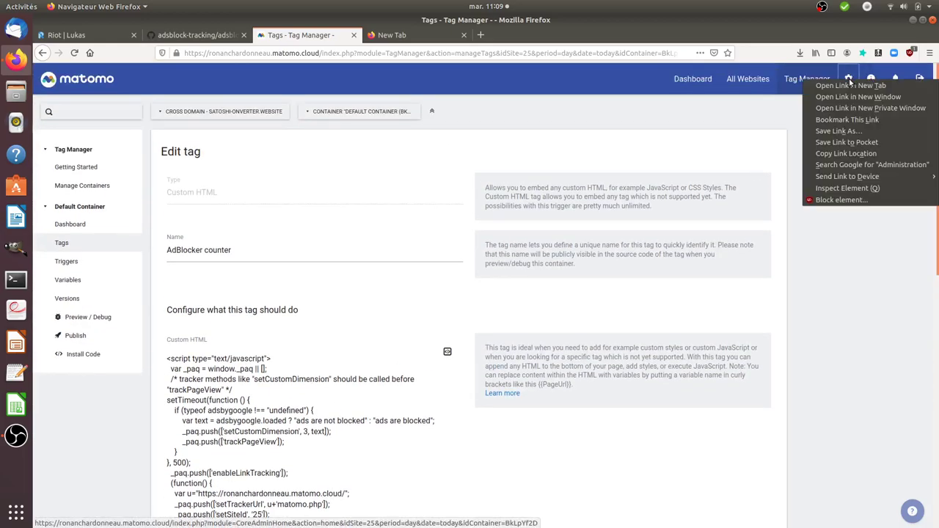
left_click(850, 85)
left_click(408, 35)
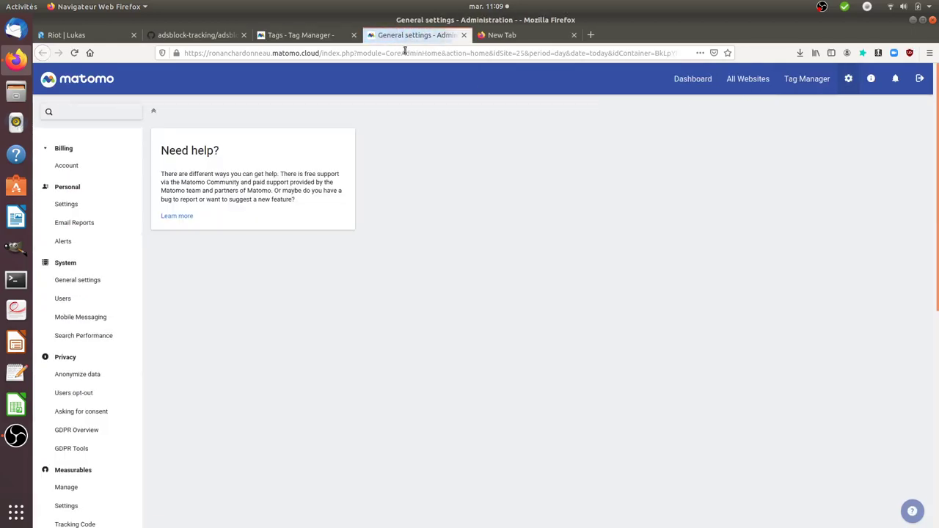
scroll(75, 394, "down", 3)
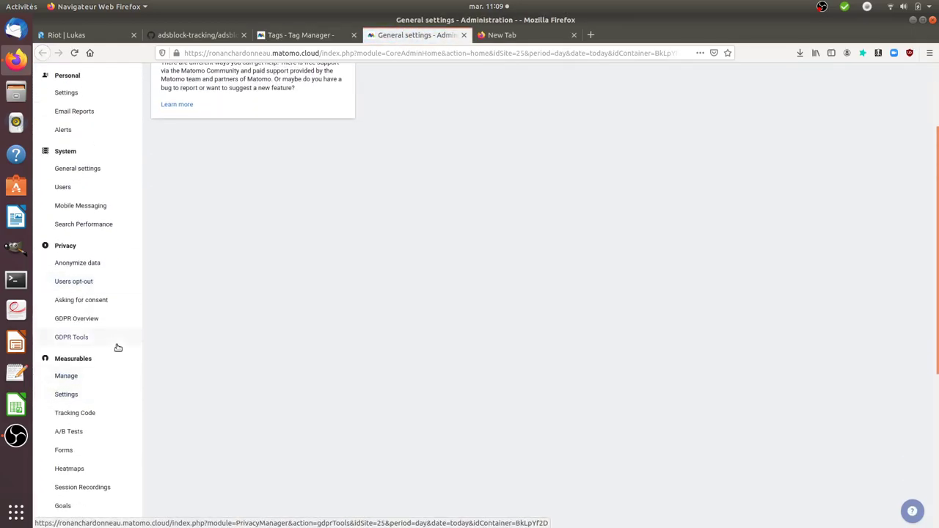
scroll(118, 348, "down", 4)
left_click(103, 389)
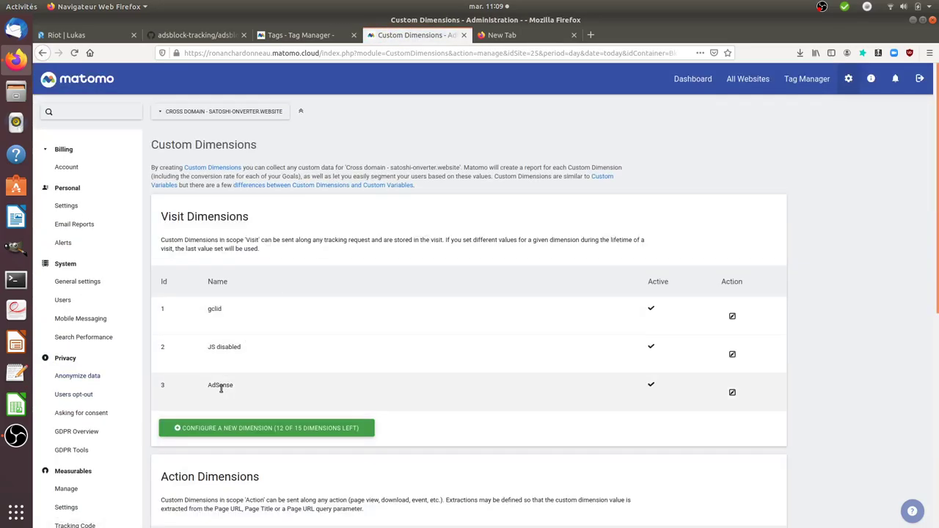
left_click_drag(235, 389, 206, 389)
Copy the setTimeout block that sets dimension 3 from the AdBlocker counter tag's Custom HTML.
left_click(328, 39)
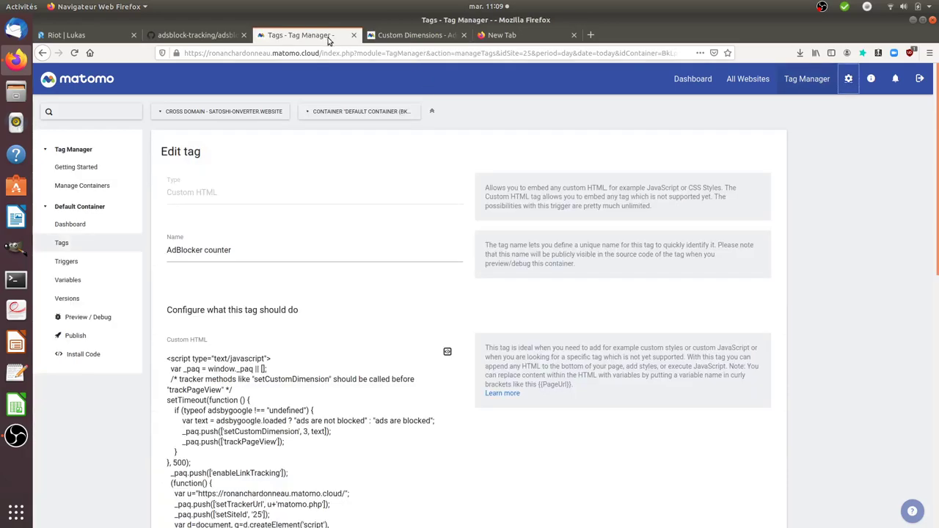
scroll(355, 341, "down", 5)
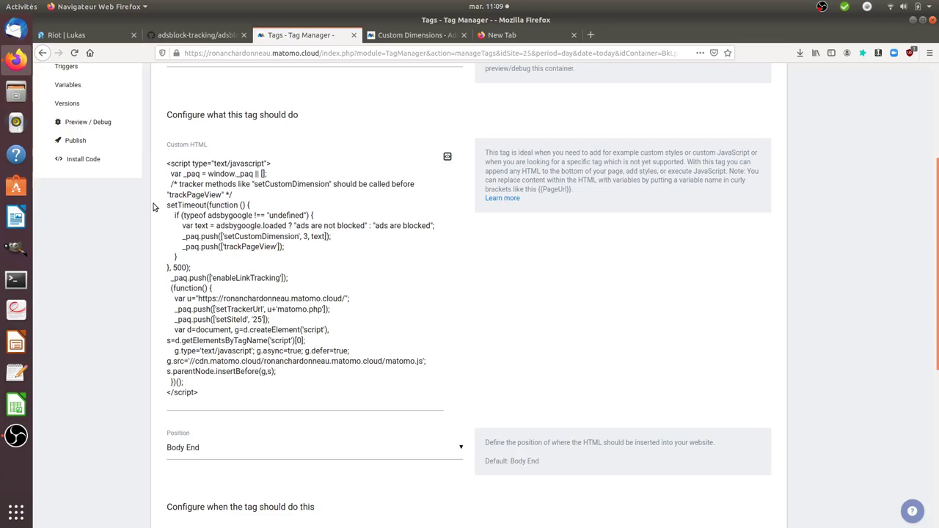
left_click_drag(167, 206, 345, 234)
key("ctrl+c")
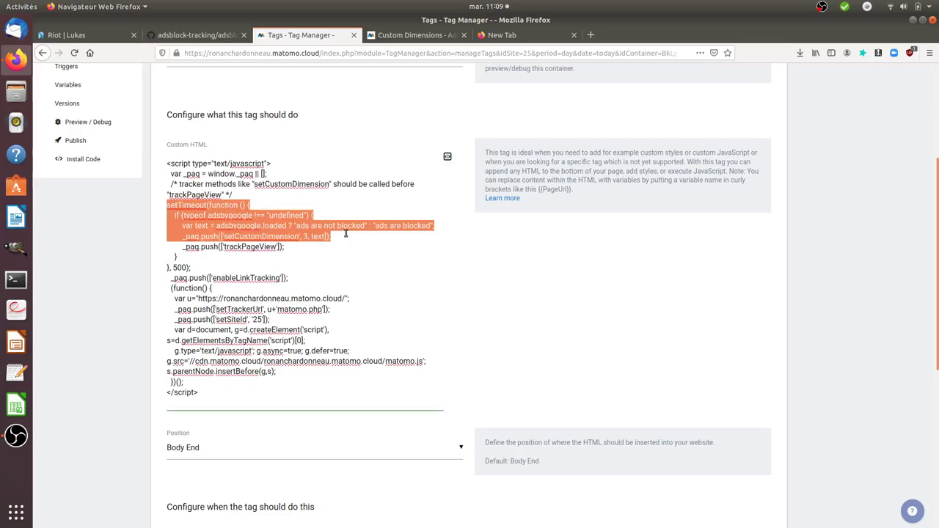
left_click(107, 292)
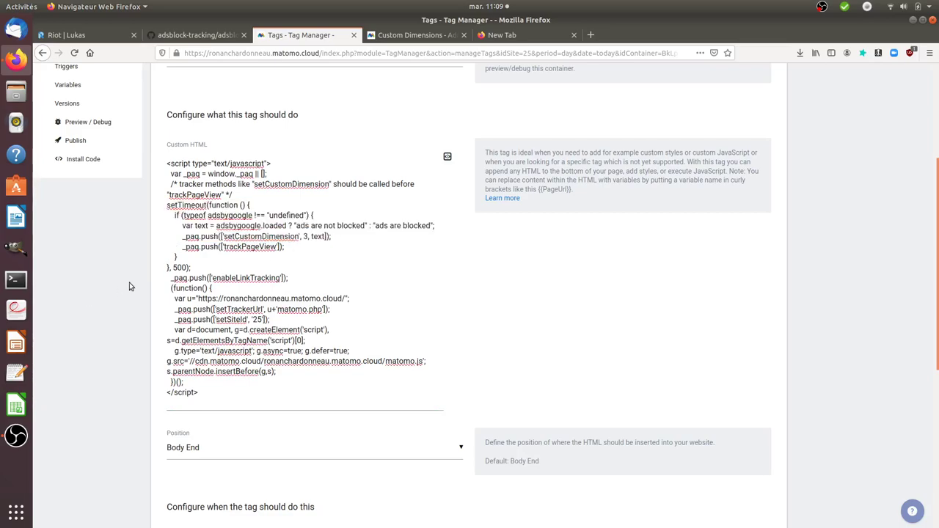
Paste the ad-block snippet into a new gedit document, then select the whole GitHub adsblock-tracking.js script.
left_click(16, 373)
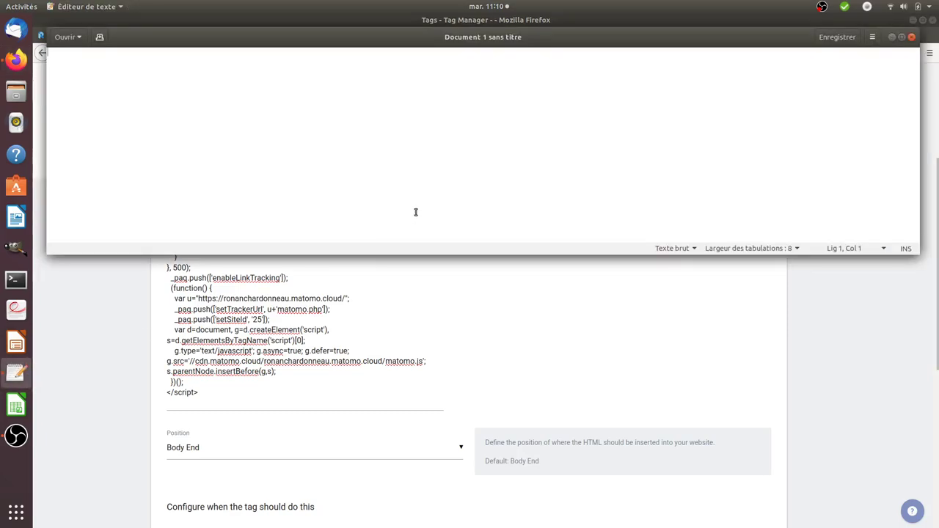
key("ctrl+v")
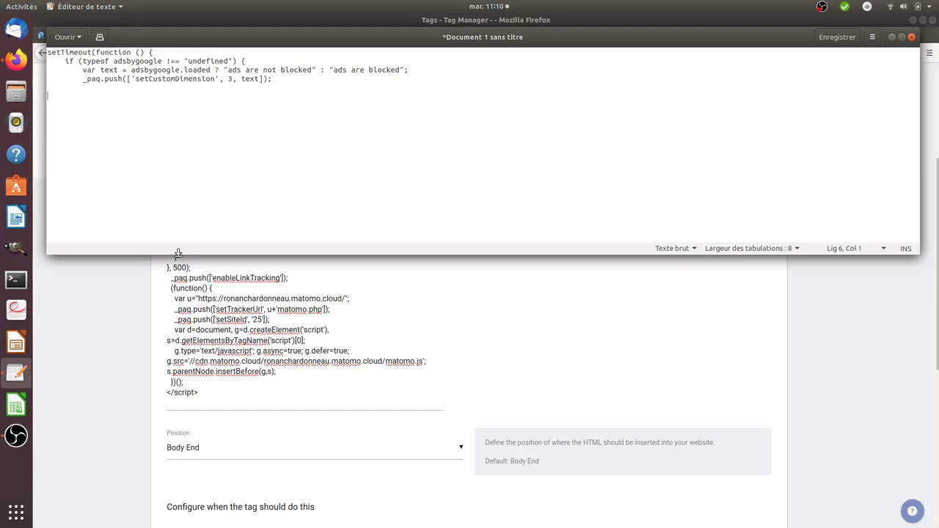
left_click(117, 334)
left_click(194, 36)
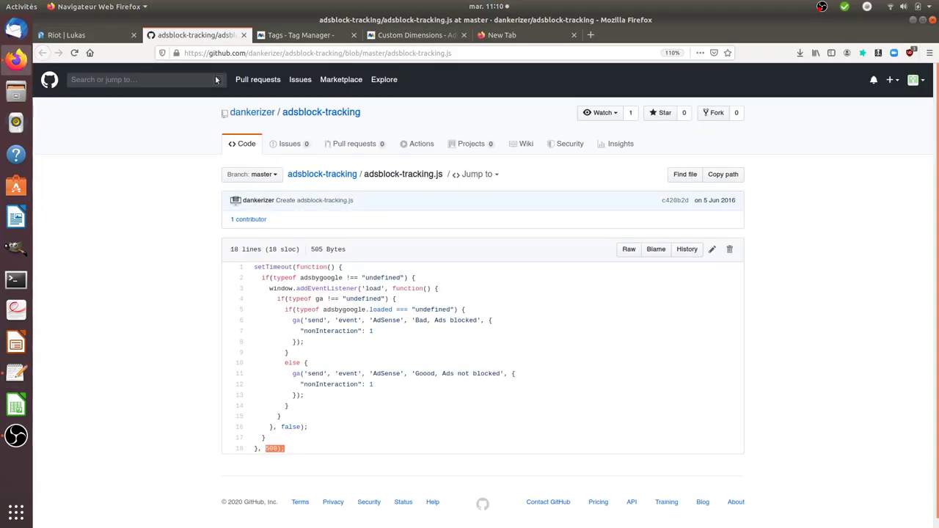
left_click_drag(295, 446, 250, 272)
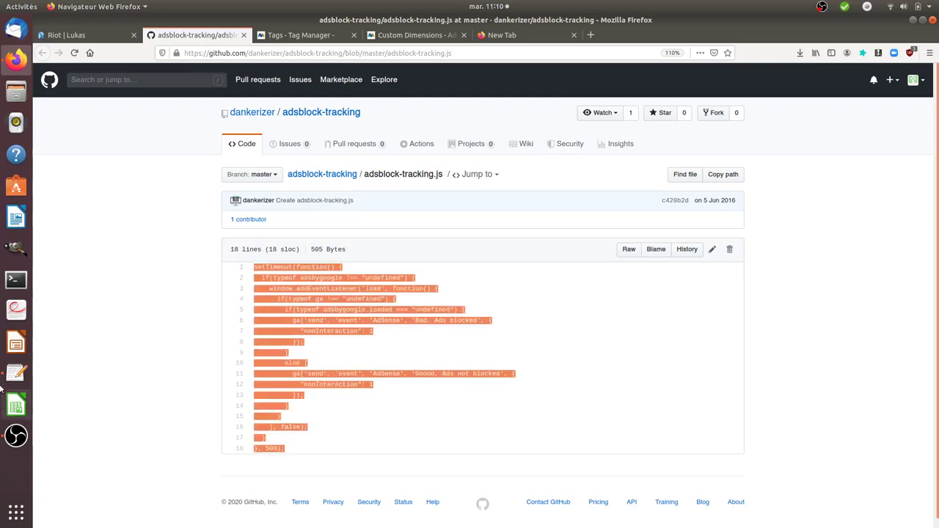
Paste the GitHub ga script into the gedit document below the Matomo snippet.
left_click(16, 372)
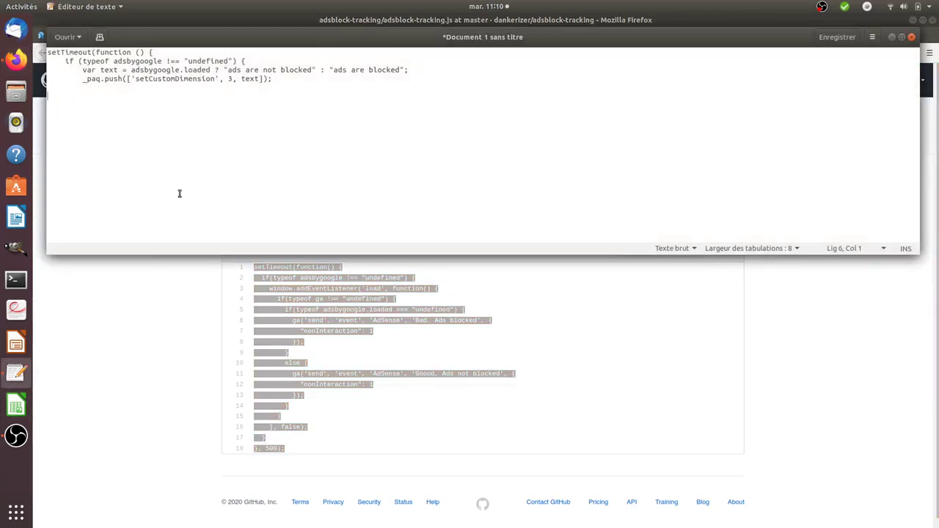
key("ctrl+v")
scroll(195, 191, "up", 1)
Compare the snippet's setCustomDimension lines, adsbygoogle check and ad-block status strings, then return to Firefox.
left_click(272, 79)
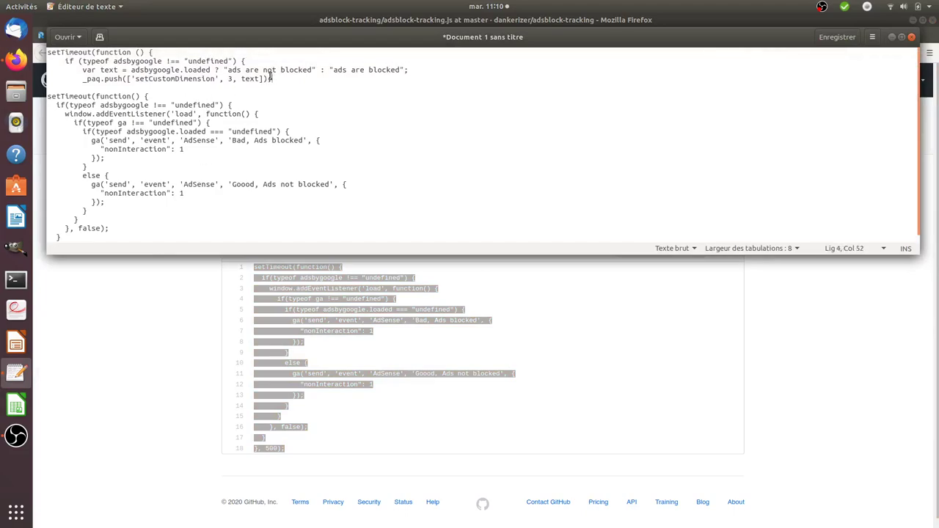
left_click_drag(273, 79, 41, 49)
left_click(146, 86)
left_click_drag(111, 61, 166, 62)
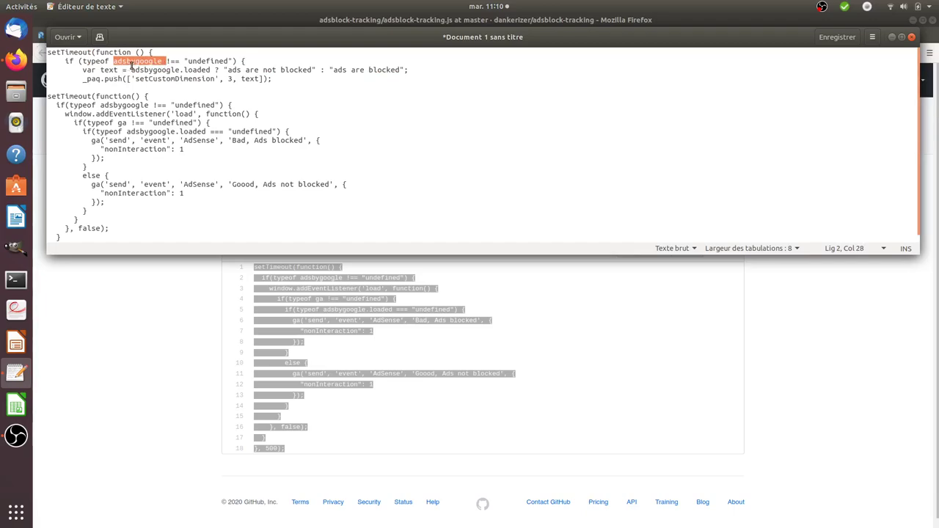
left_click(228, 70)
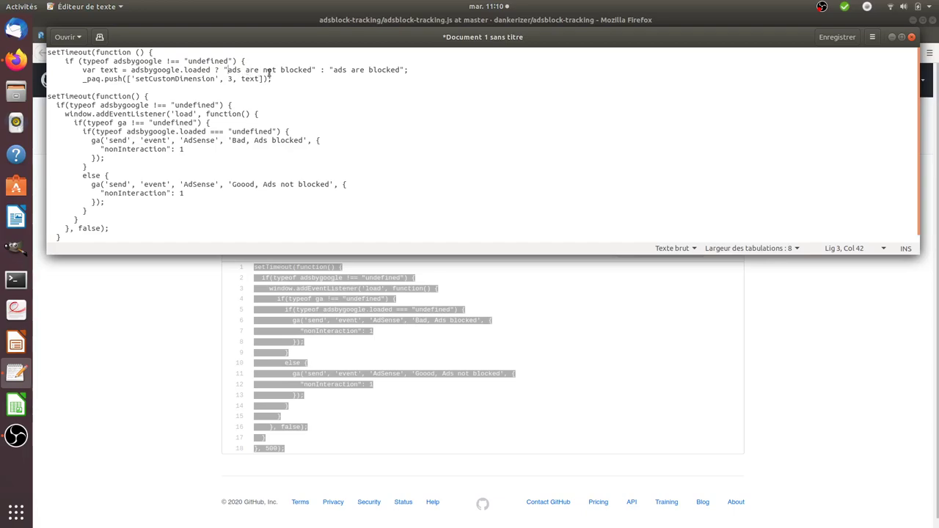
left_click_drag(334, 69, 396, 70)
left_click(141, 306)
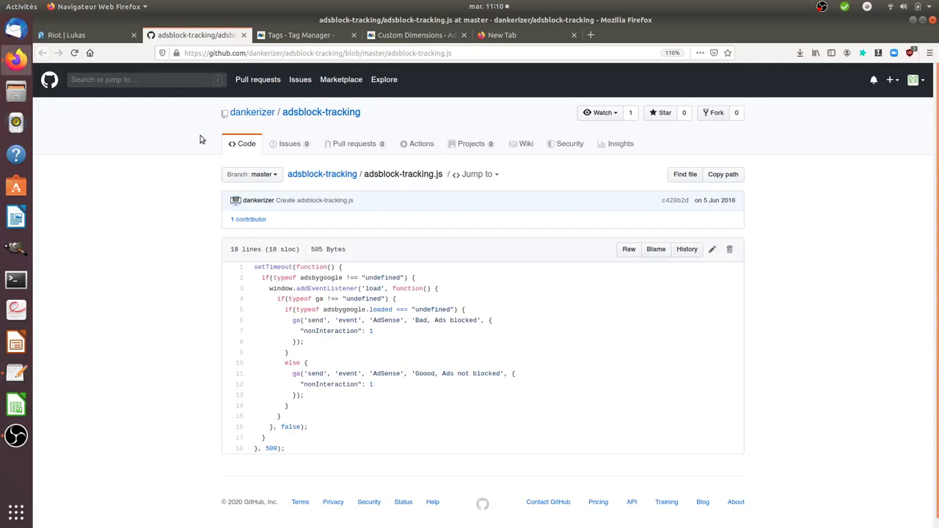
Load satoshi-onverter.website in a new tab and highlight the AdSense ad block in its page source.
left_click(512, 34)
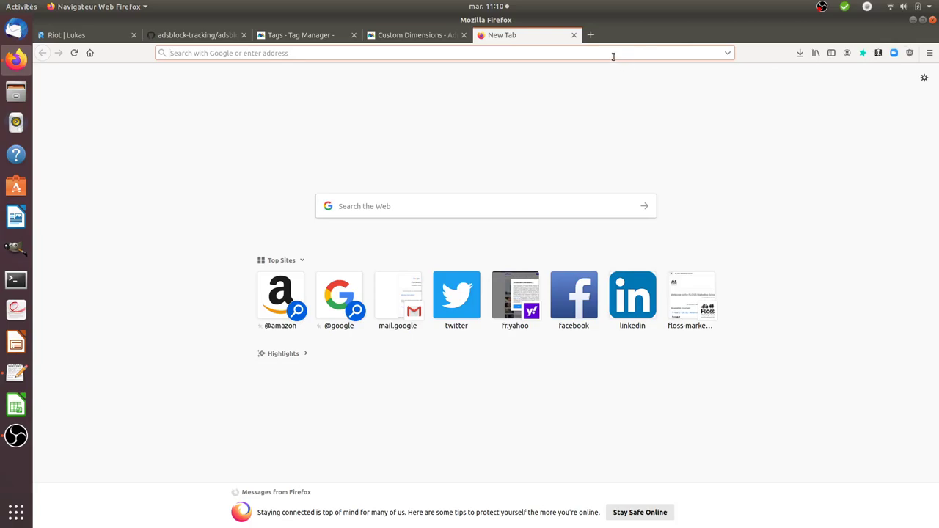
type("satoshi-converter.website/")
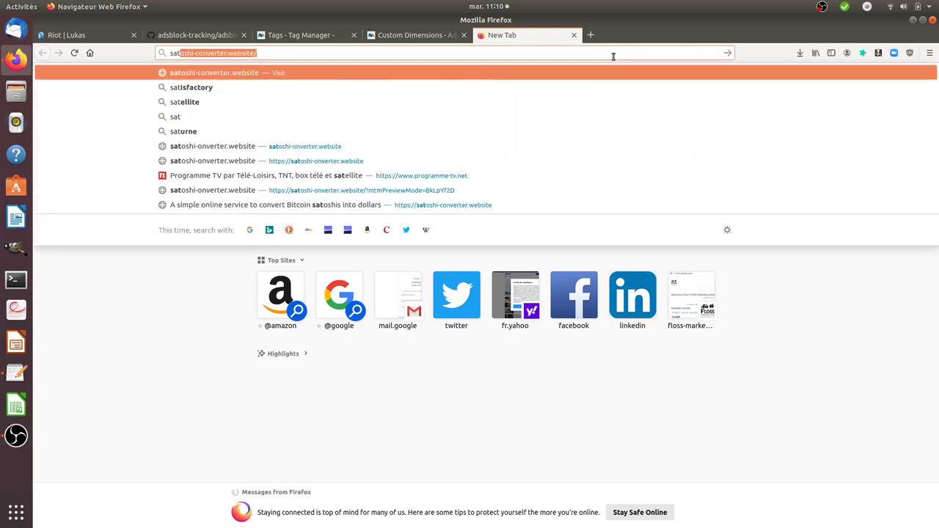
key("End")
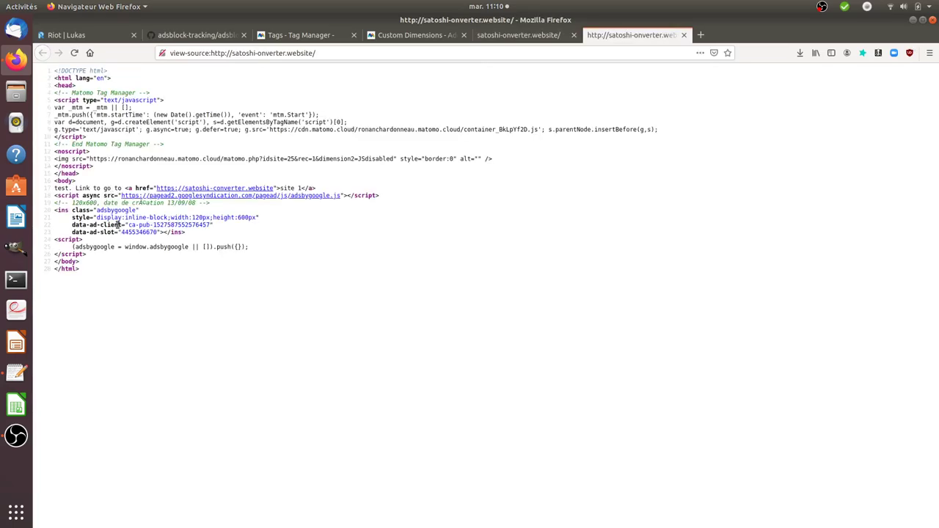
left_click_drag(57, 211, 186, 232)
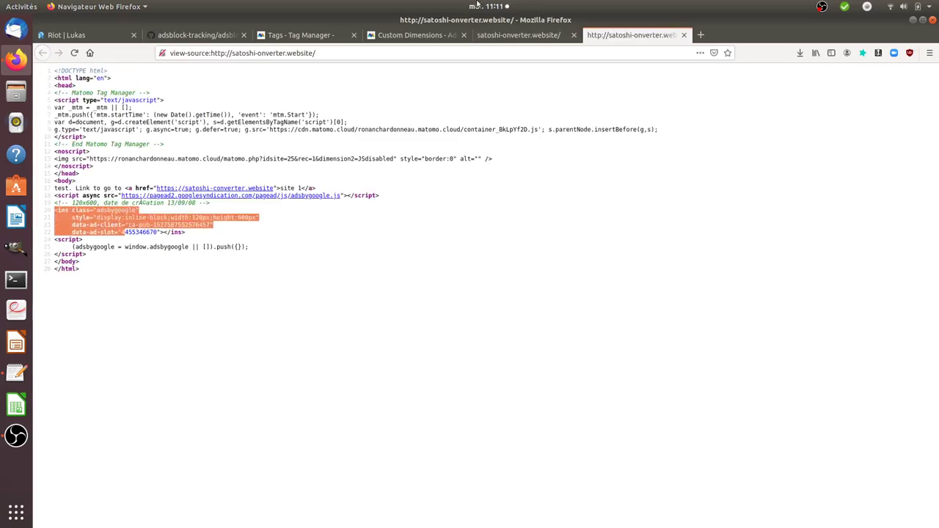
left_click(519, 34)
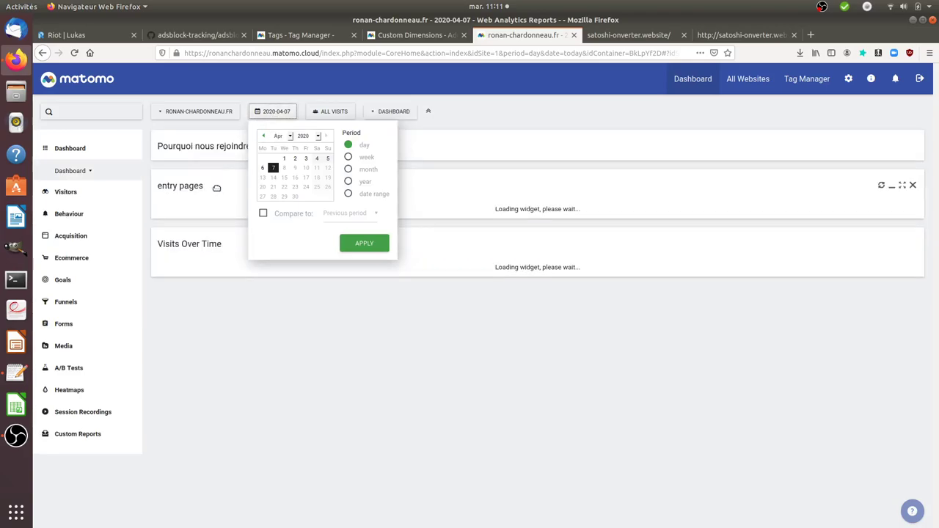
Open the Visits Log for the Cross domain satoshi-onverter.website site and highlight a visit's 'ads are blocked' value.
left_click(115, 191)
left_click(110, 210)
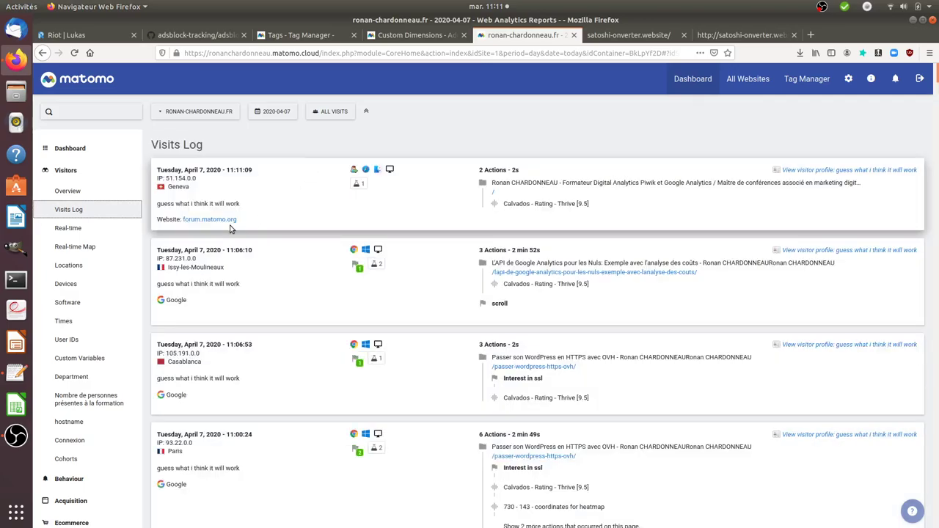
left_click(197, 115)
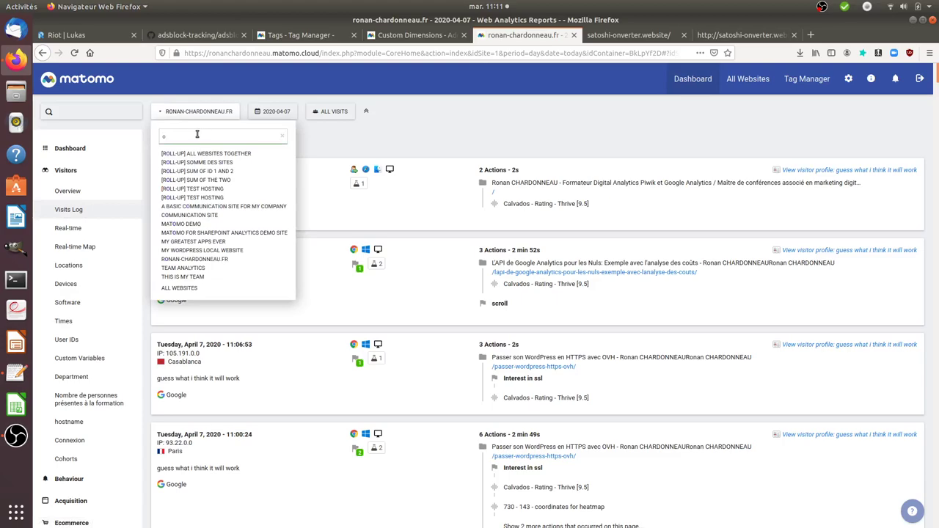
type("onver")
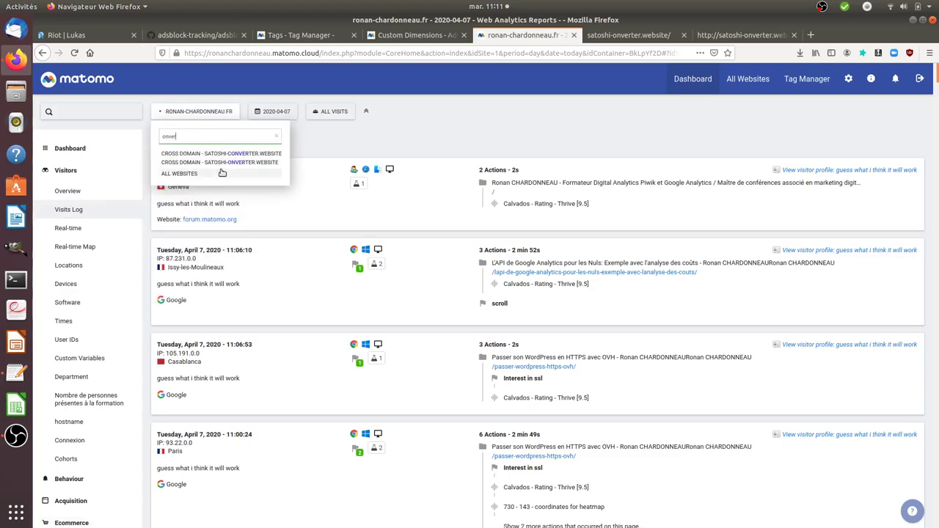
left_click(233, 163)
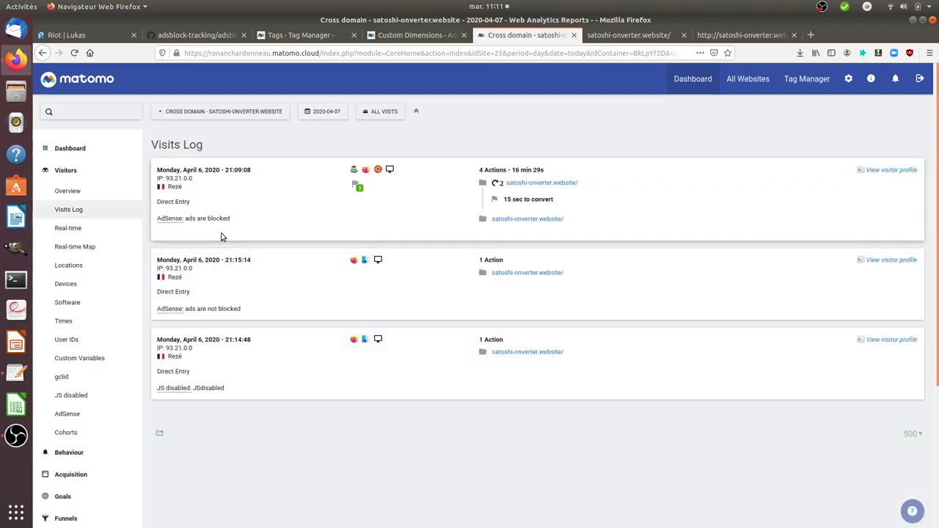
left_click_drag(231, 220, 187, 222)
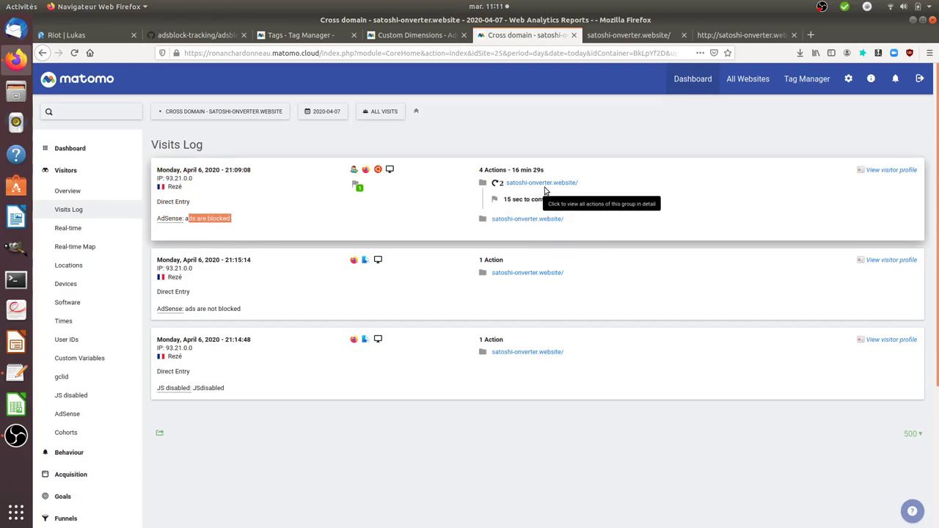
left_click(531, 137)
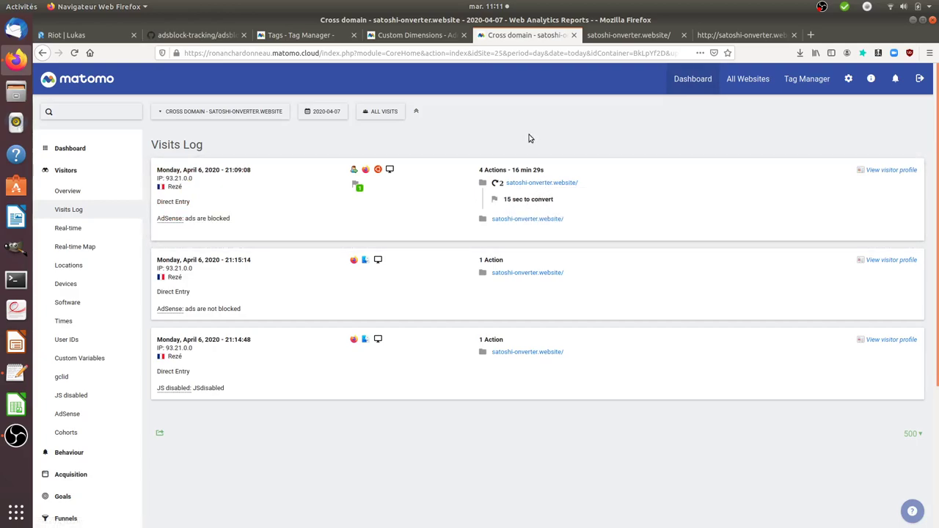
Launch Chromium, load the satoshi-onverter.website test page, and dismiss the translation offer.
left_click(15, 513)
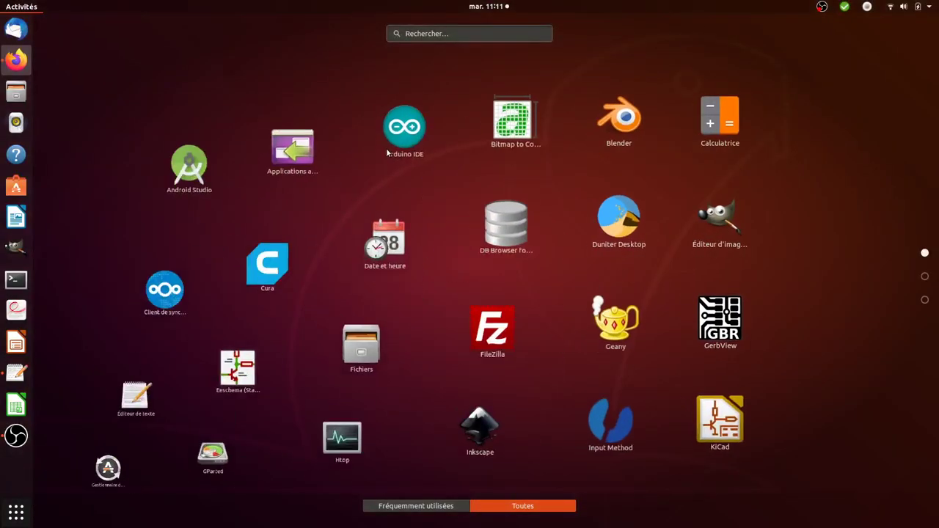
type("chr")
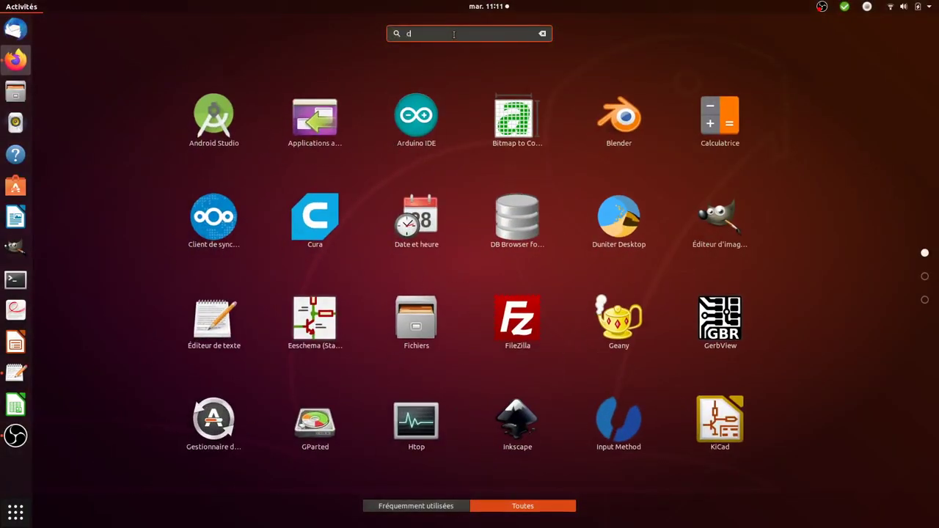
left_click(430, 82)
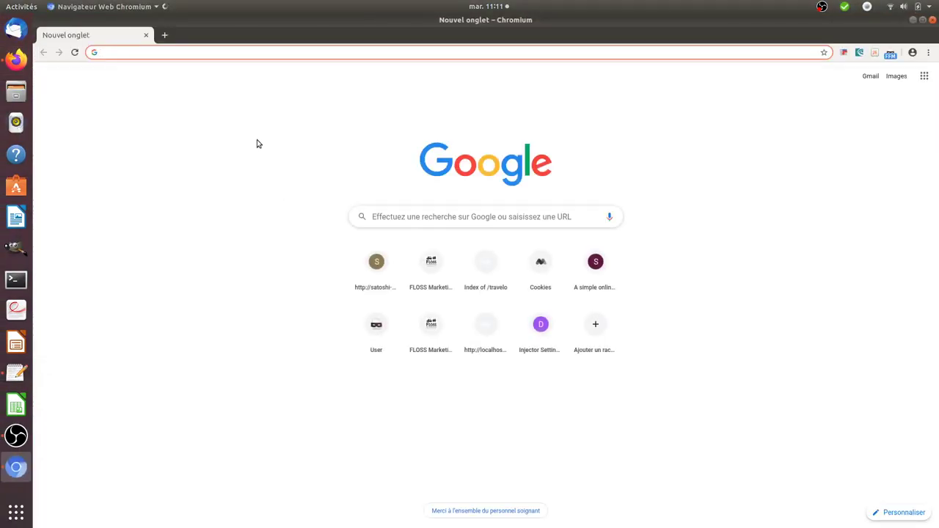
type("satoshi-onverter.website")
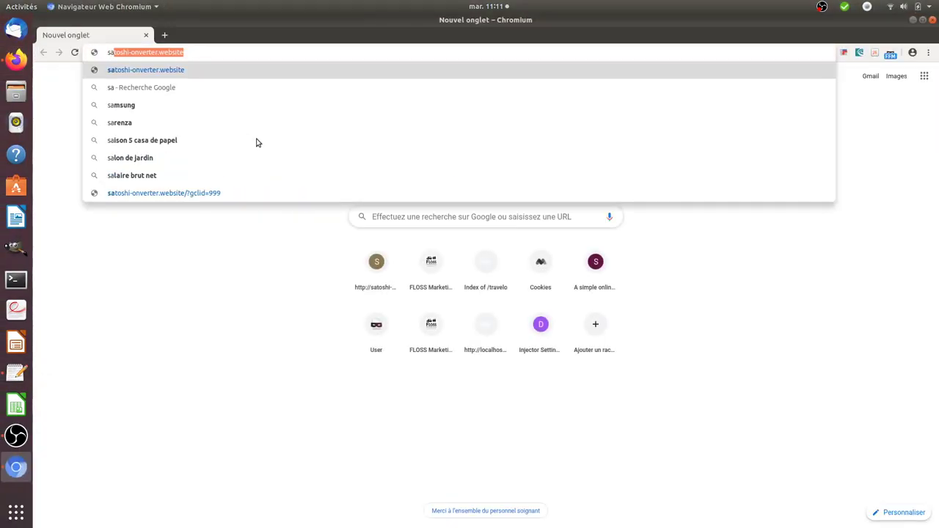
key("Return")
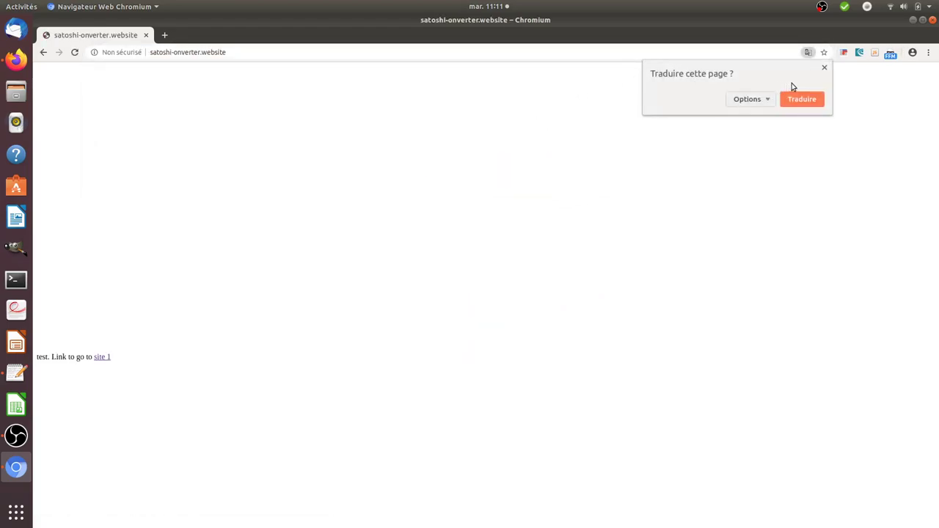
left_click(825, 70)
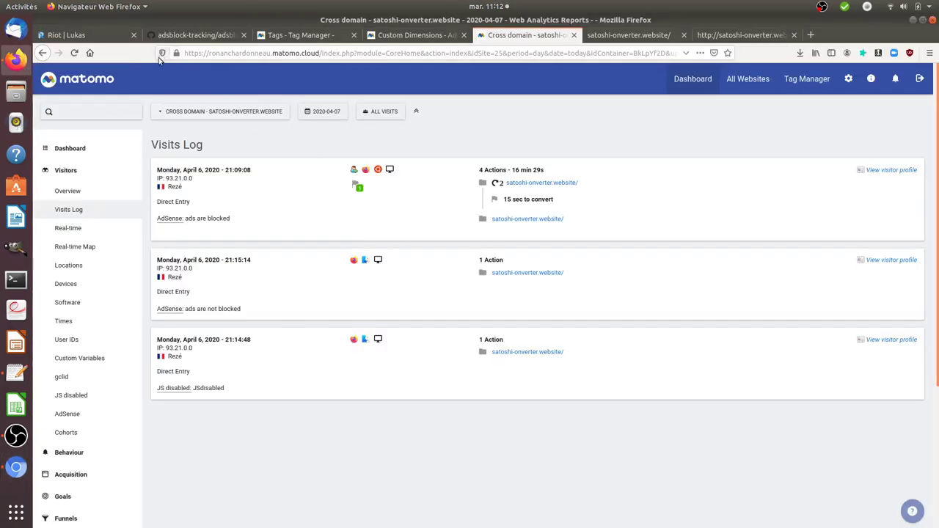
Reload the Visits Log, highlight the new visit's 'ads are not blocked' value, then open Visitors > AdSense.
left_click(74, 53)
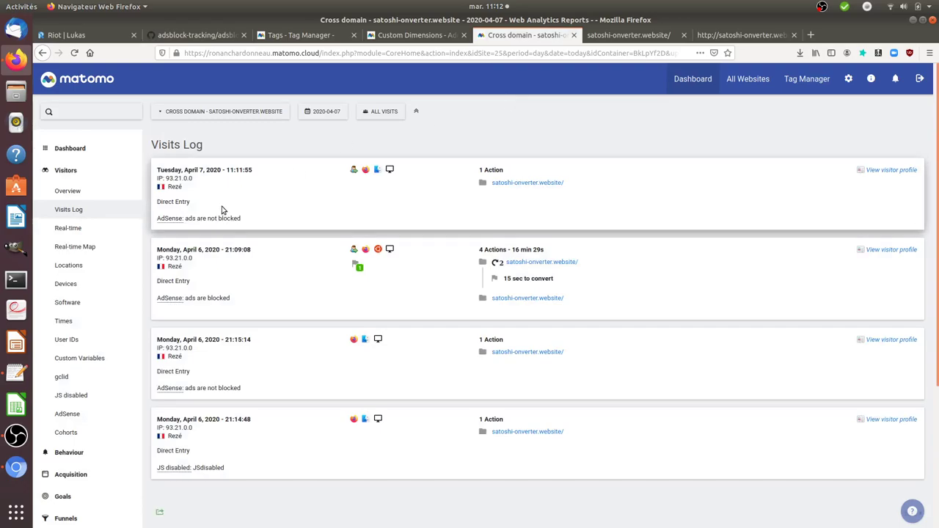
left_click_drag(242, 218, 184, 217)
left_click(121, 171)
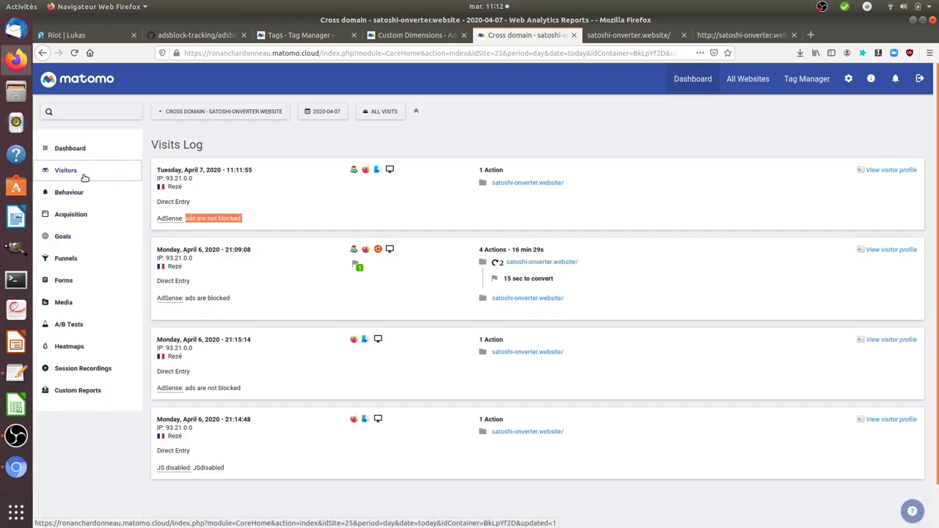
left_click(84, 173)
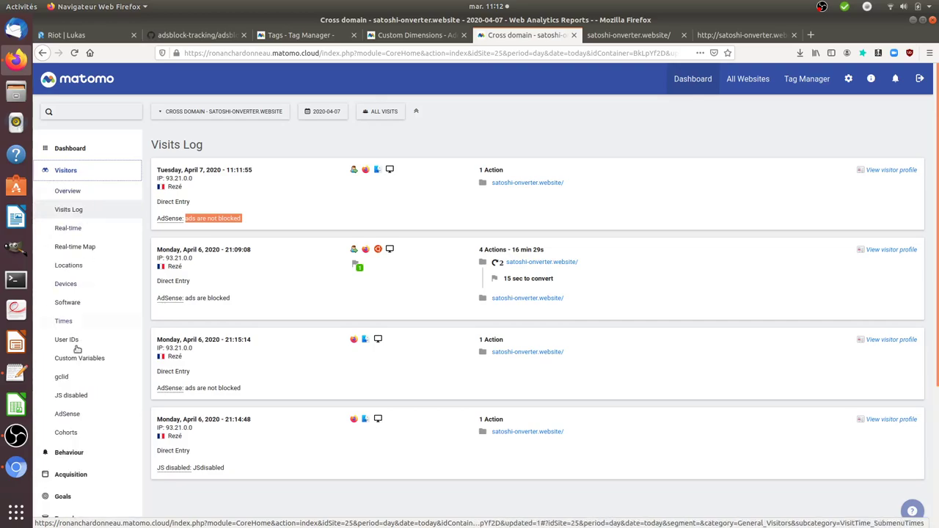
left_click(67, 420)
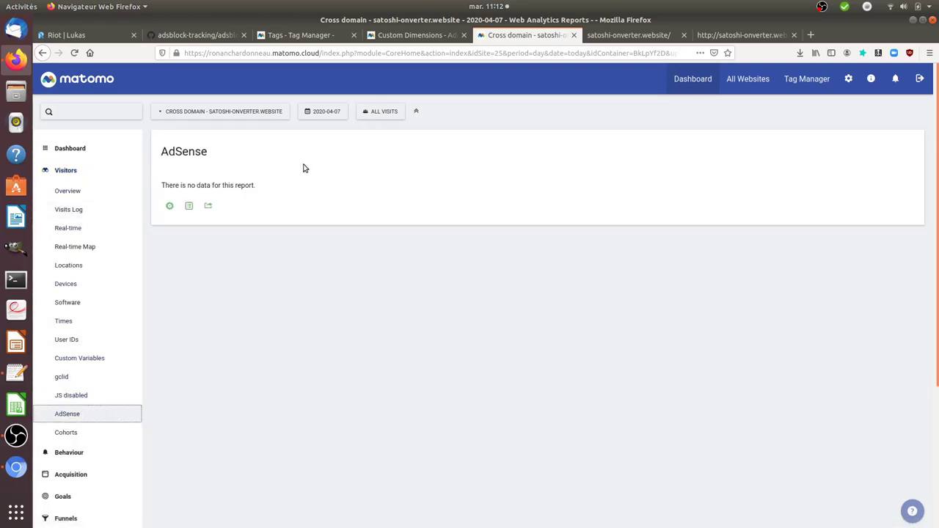
Change the AdSense report date to April 6, 2020.
left_click(325, 113)
left_click(317, 169)
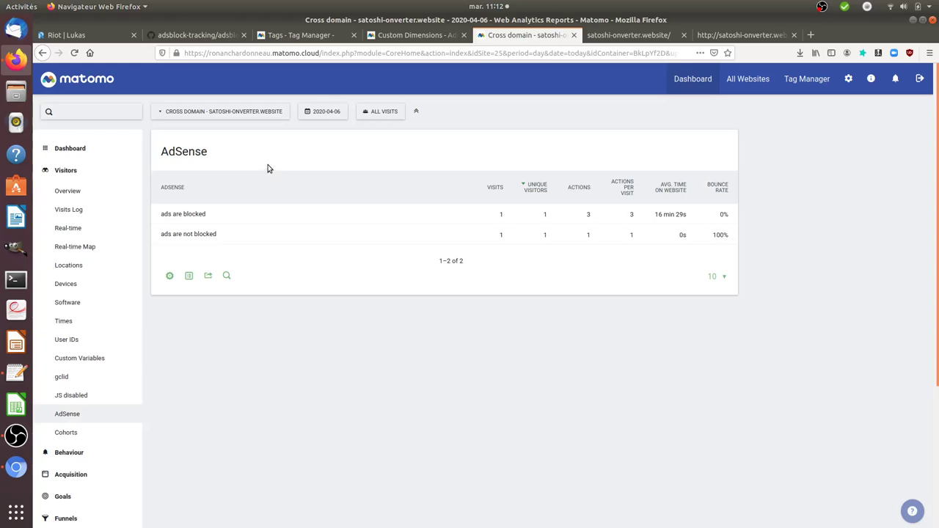
Return to the AdBlocker counter tag and highlight its setCustomDimension line for dimension 3.
left_click(329, 38)
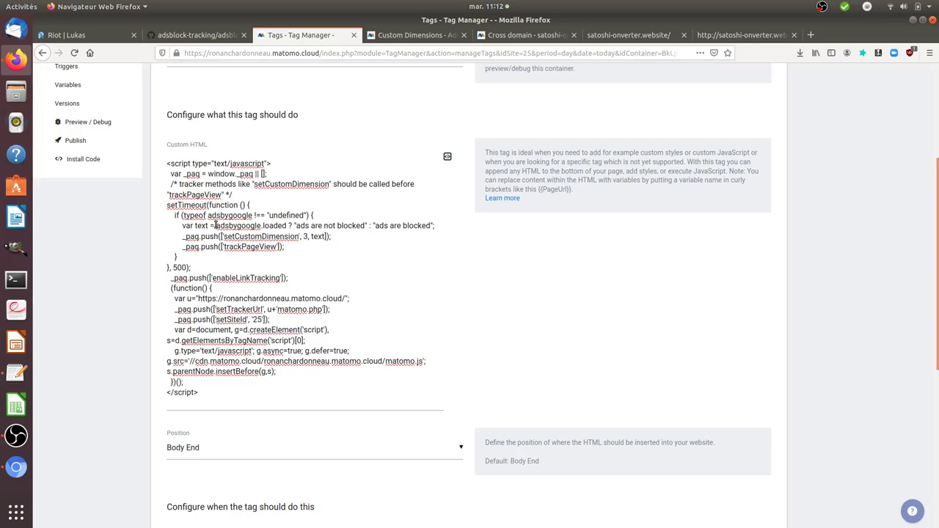
left_click_drag(214, 223, 247, 226)
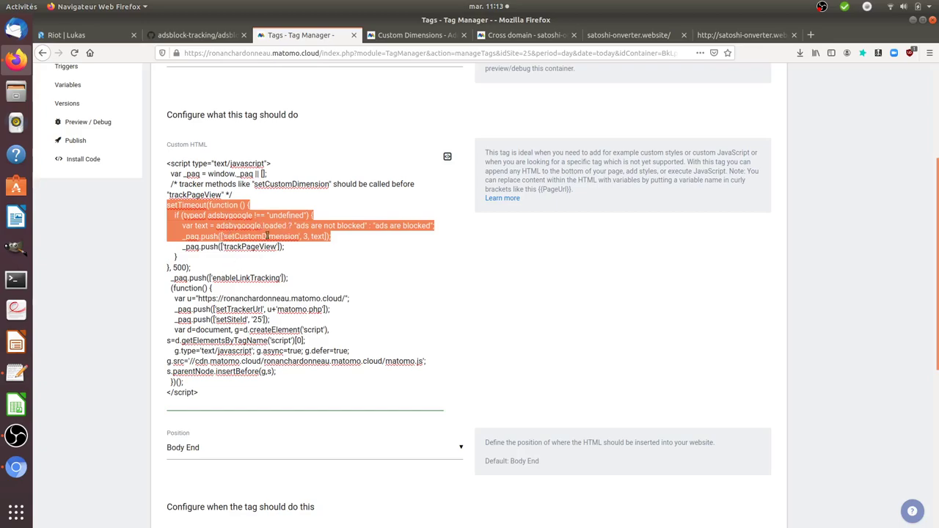
left_click(219, 236)
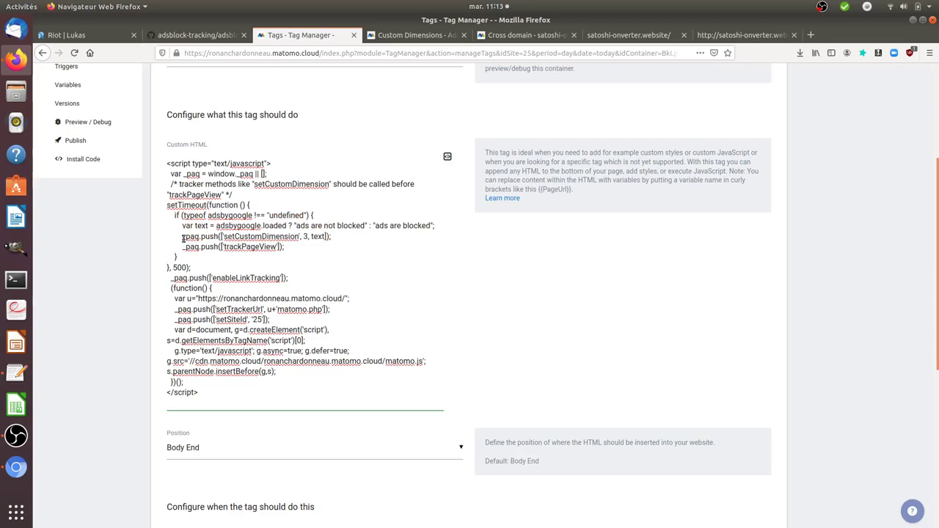
left_click_drag(182, 237, 335, 234)
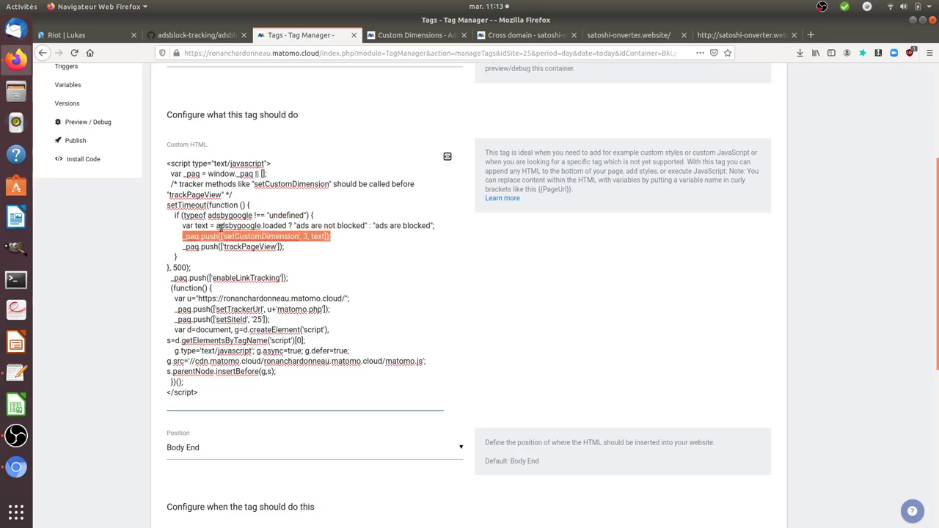